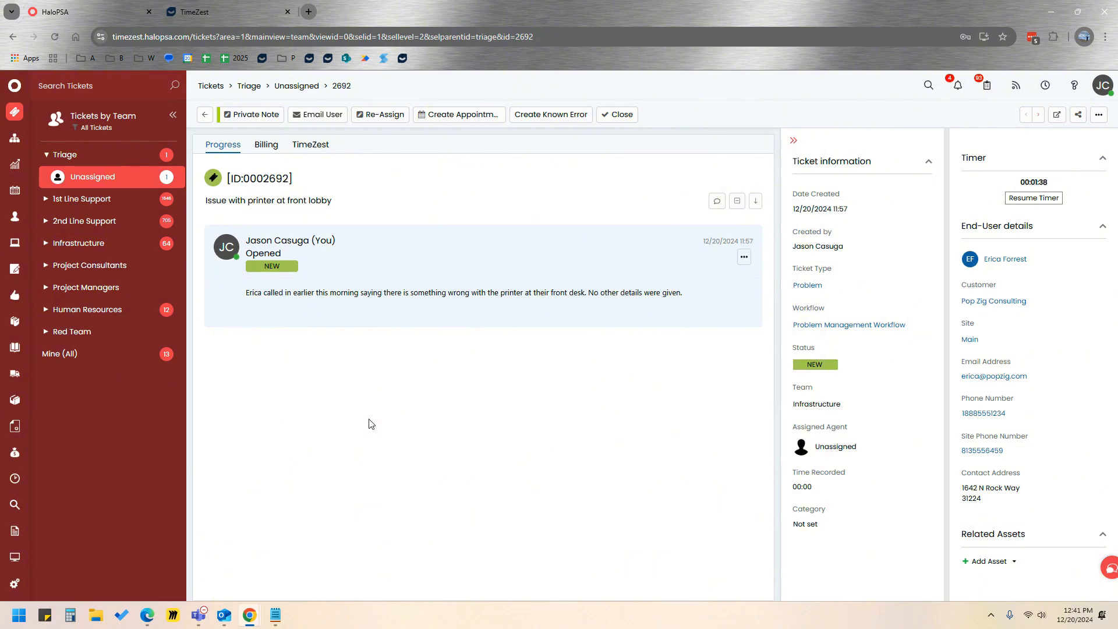
Open TimeZest scheduling for the printer ticket and assign the individual technician listed between 2nd Line Support and Blue Team as the resource.
click(322, 146)
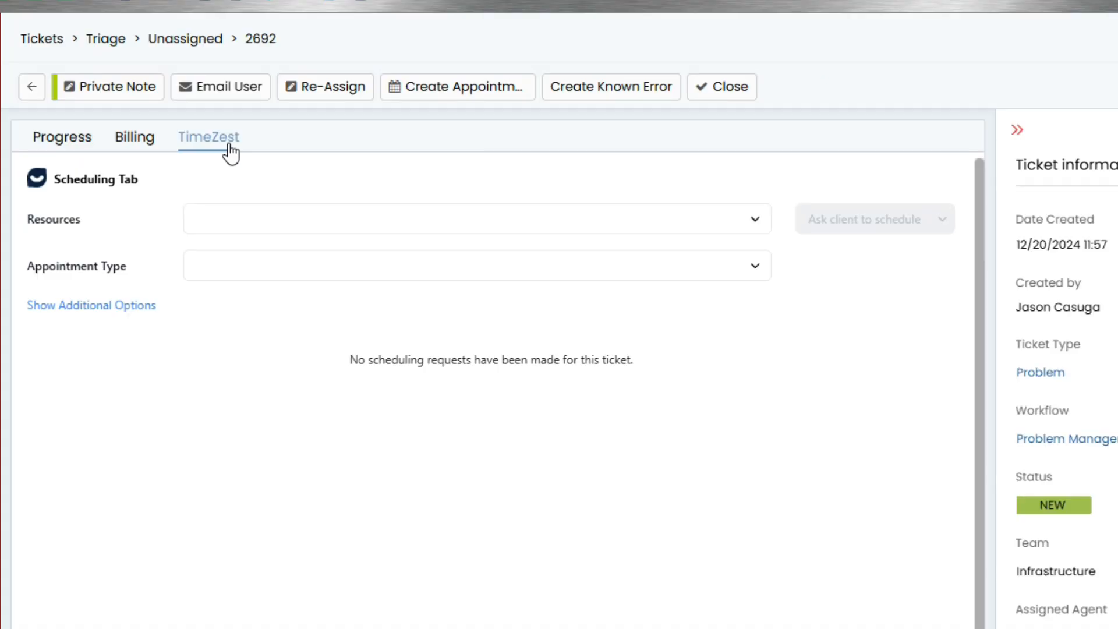
click(755, 230)
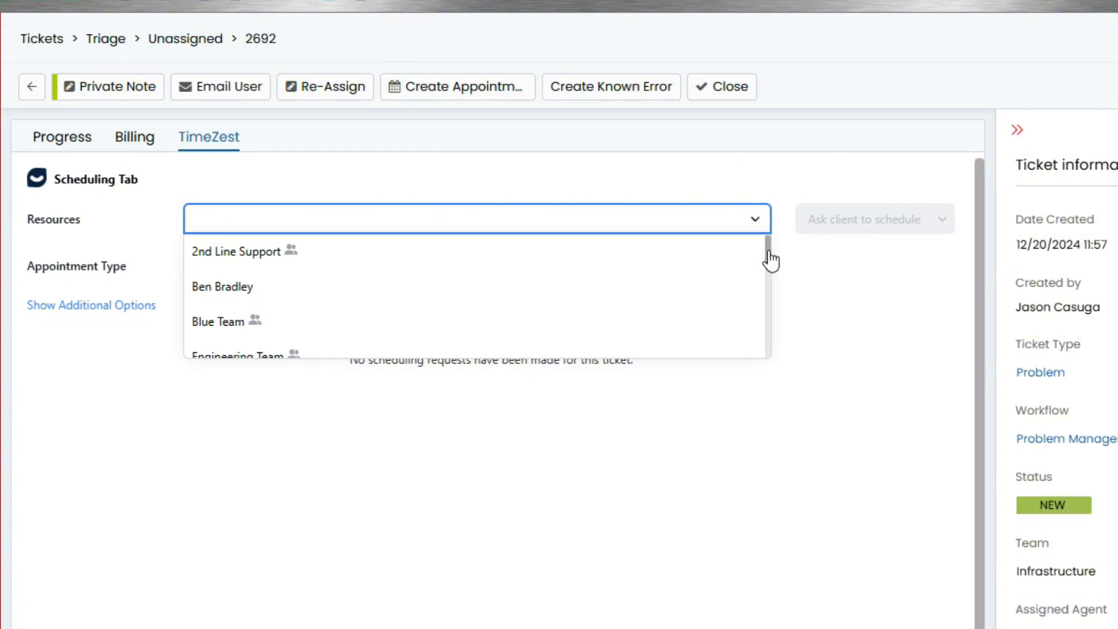
scroll(771, 261, down, 1)
scroll(769, 260, up, 1)
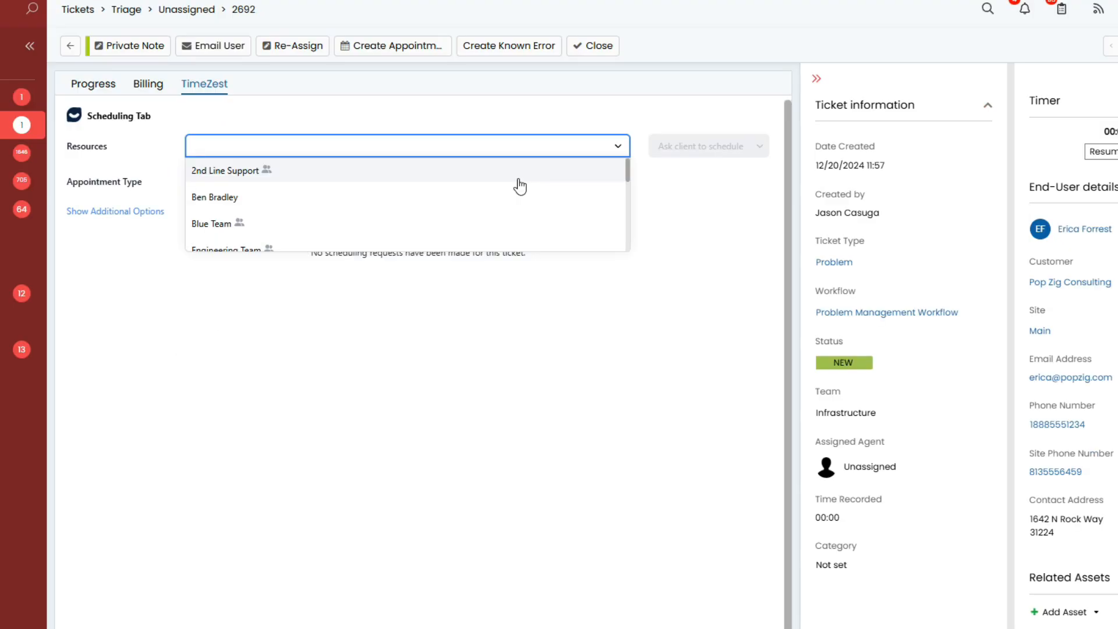
click(393, 201)
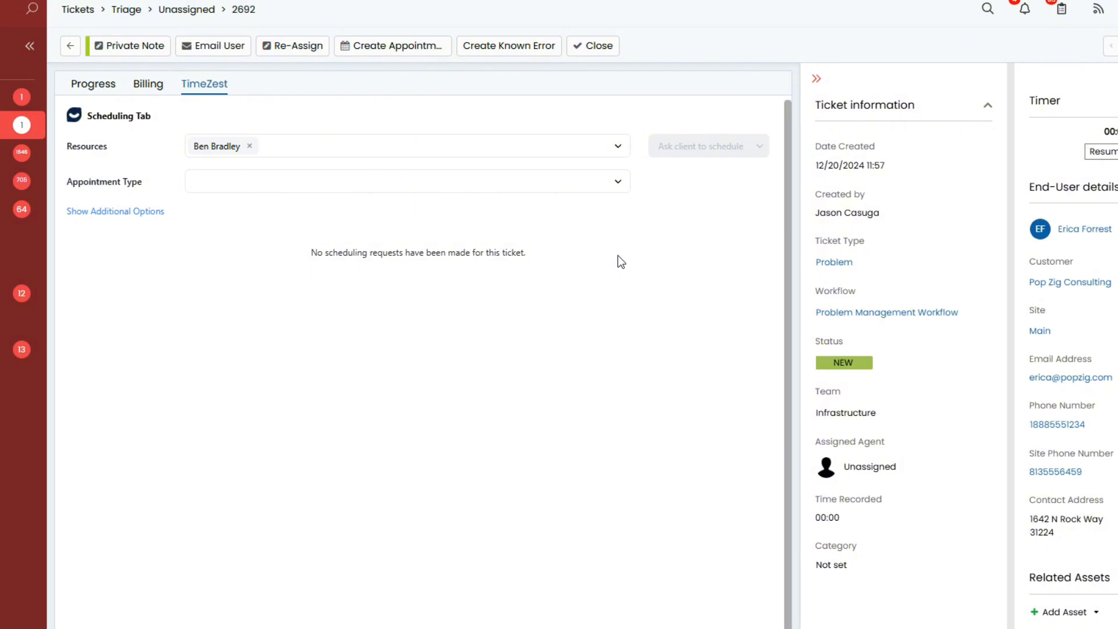
Set the appointment type to Phone Call (30 minutes) and ask the client to schedule it.
click(618, 182)
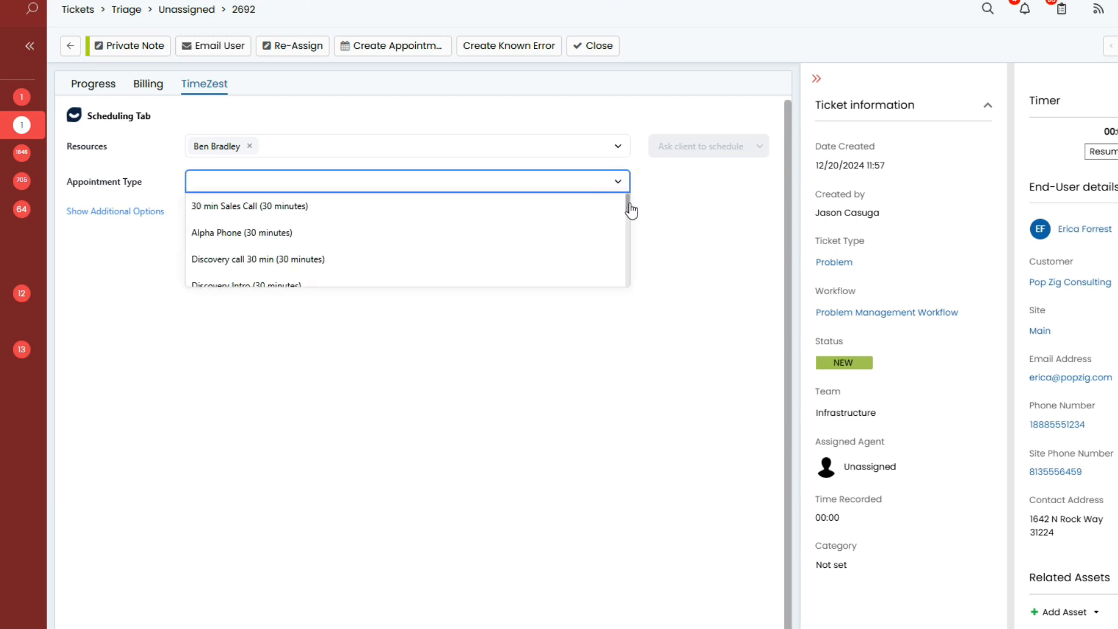
drag(632, 211, 629, 269)
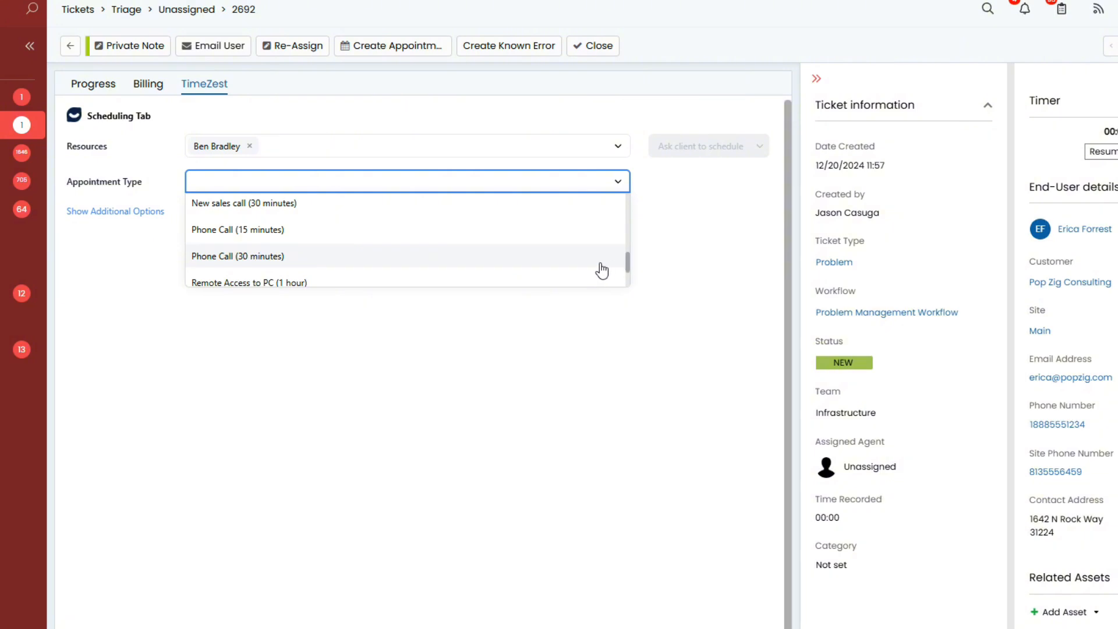
click(355, 262)
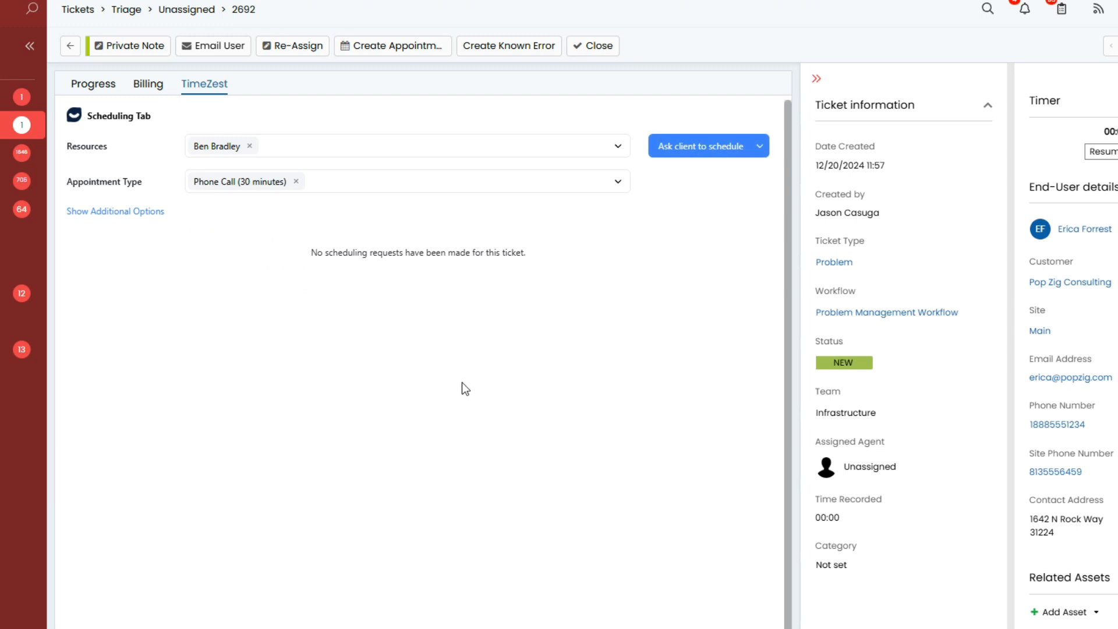
click(702, 155)
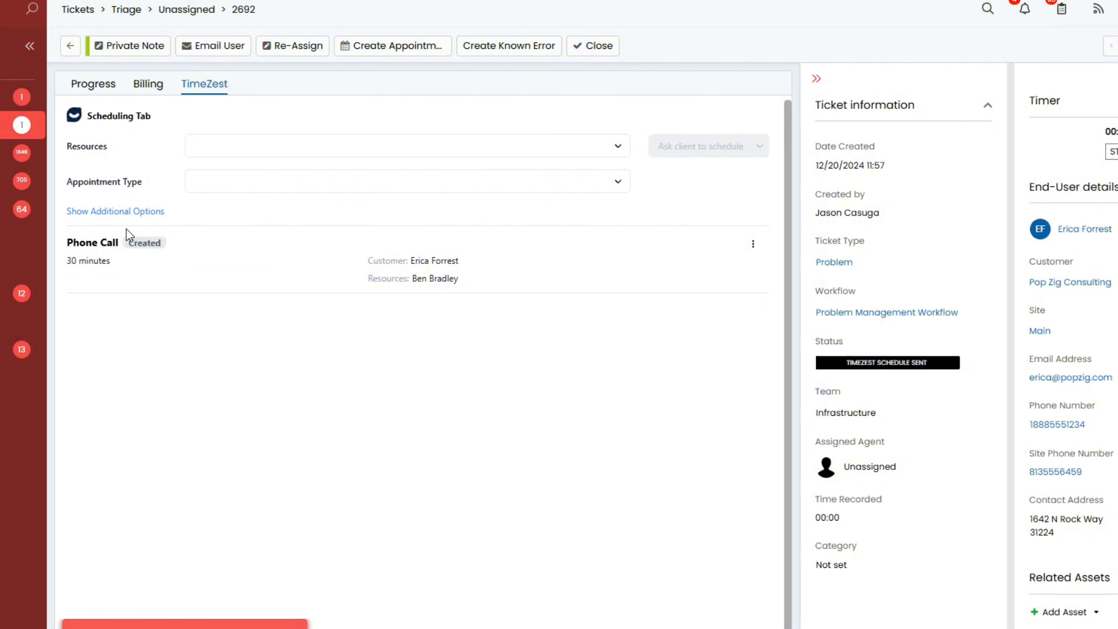
Review the ticket's progress log for the private note about the scheduling email.
click(103, 86)
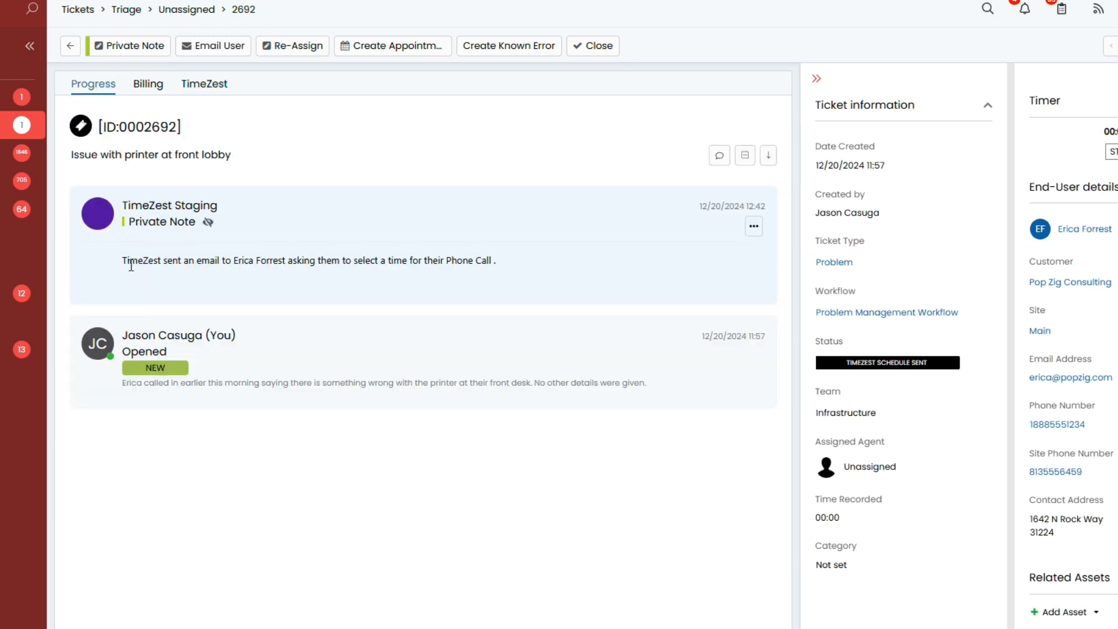
drag(126, 260, 219, 265)
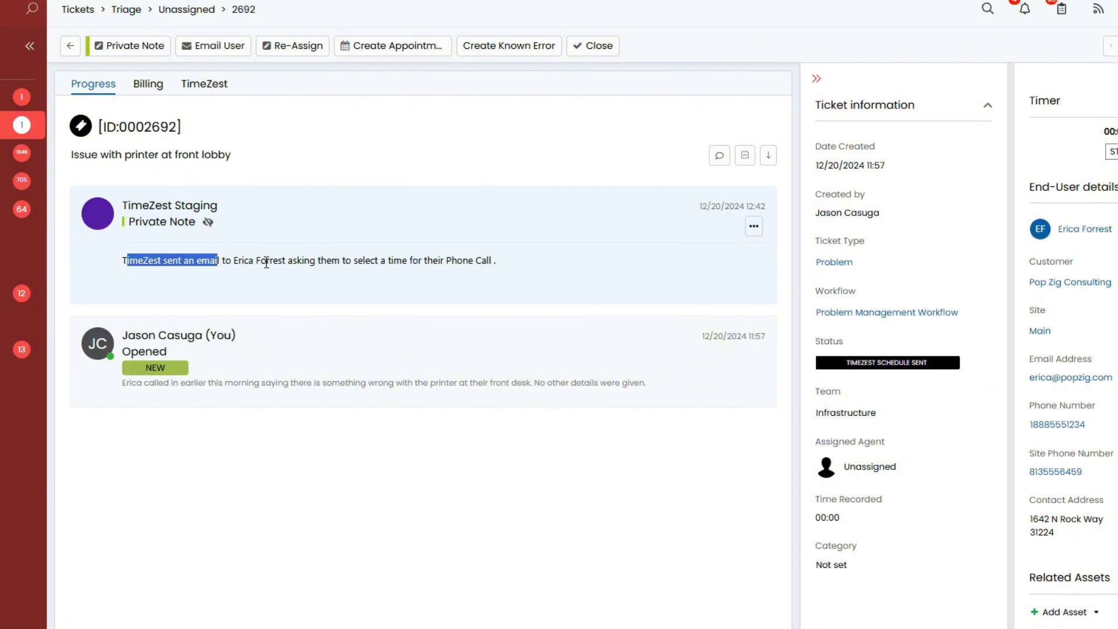
drag(365, 261, 403, 264)
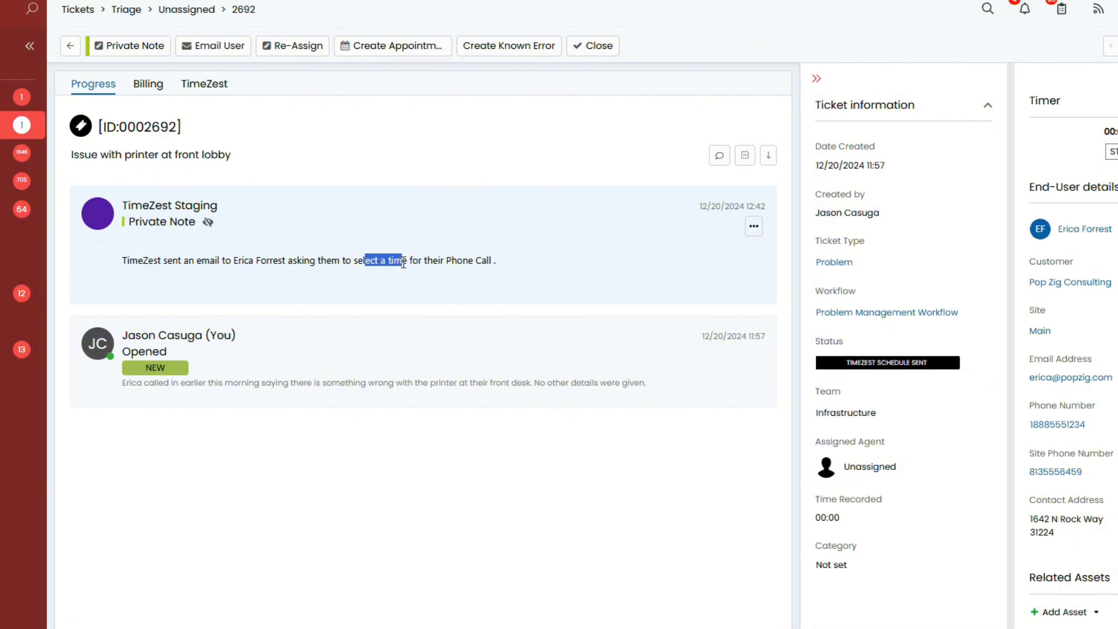
click(411, 484)
click(504, 158)
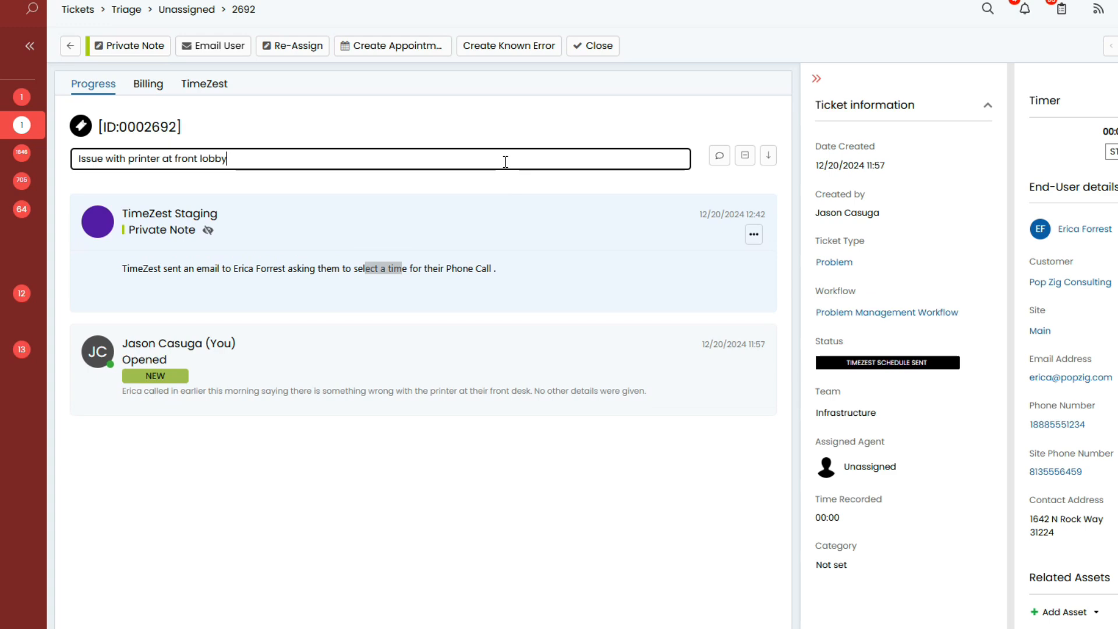
click(414, 394)
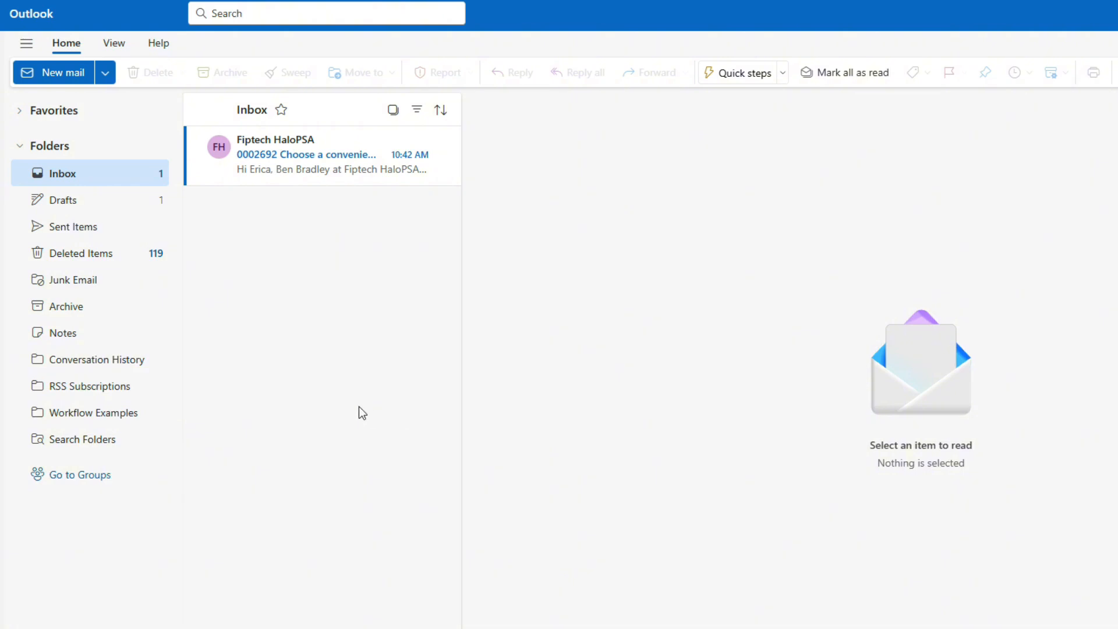
Switch to Outlook and read the client's email asking to choose a convenient time for the phone call.
click(320, 178)
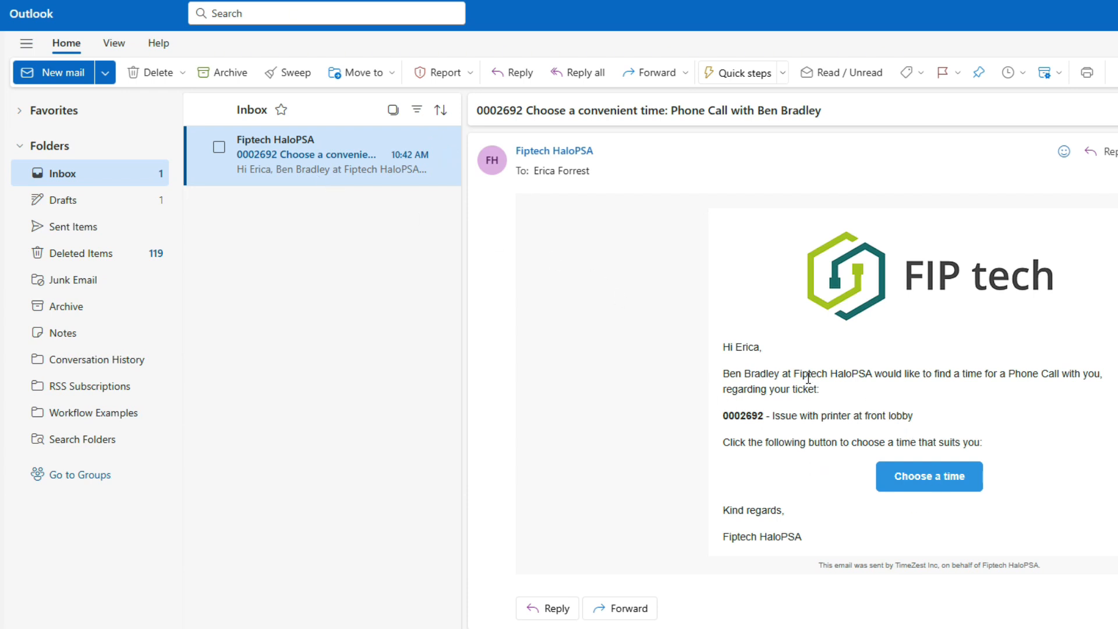
drag(730, 415, 759, 418)
click(766, 449)
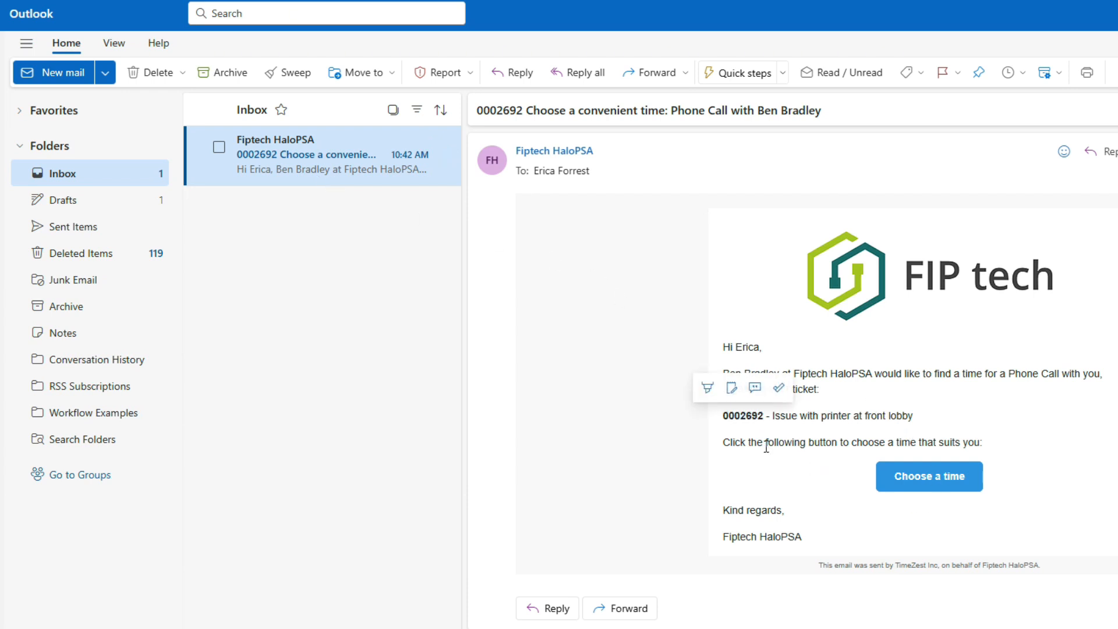
Follow the email's scheduling link and choose the 11:00 am slot on Monday, December 23, 2024.
click(934, 486)
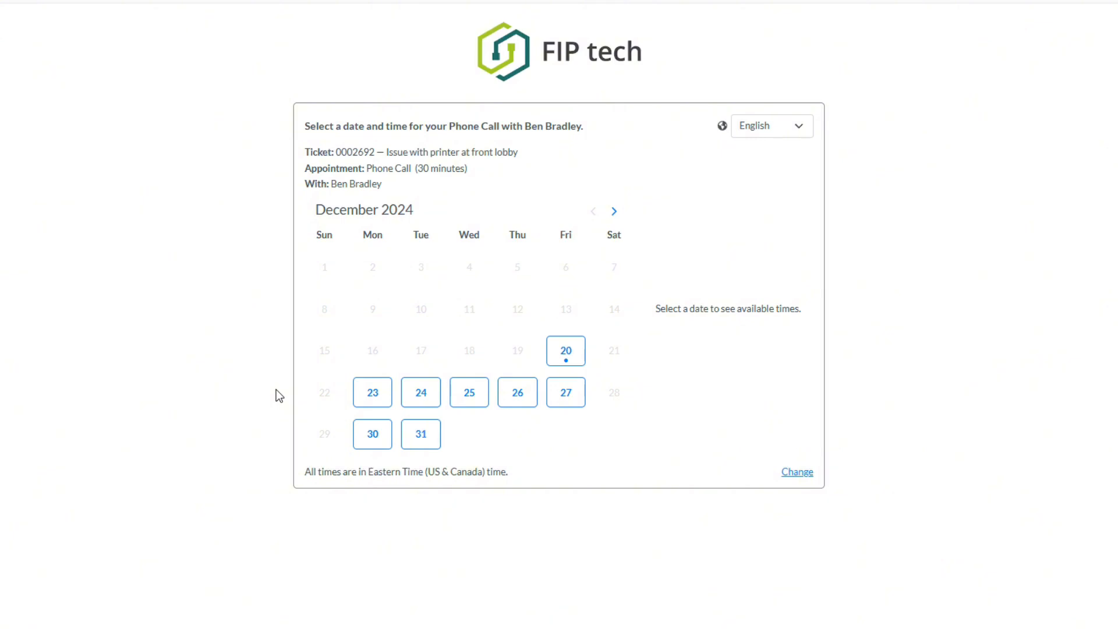
click(370, 397)
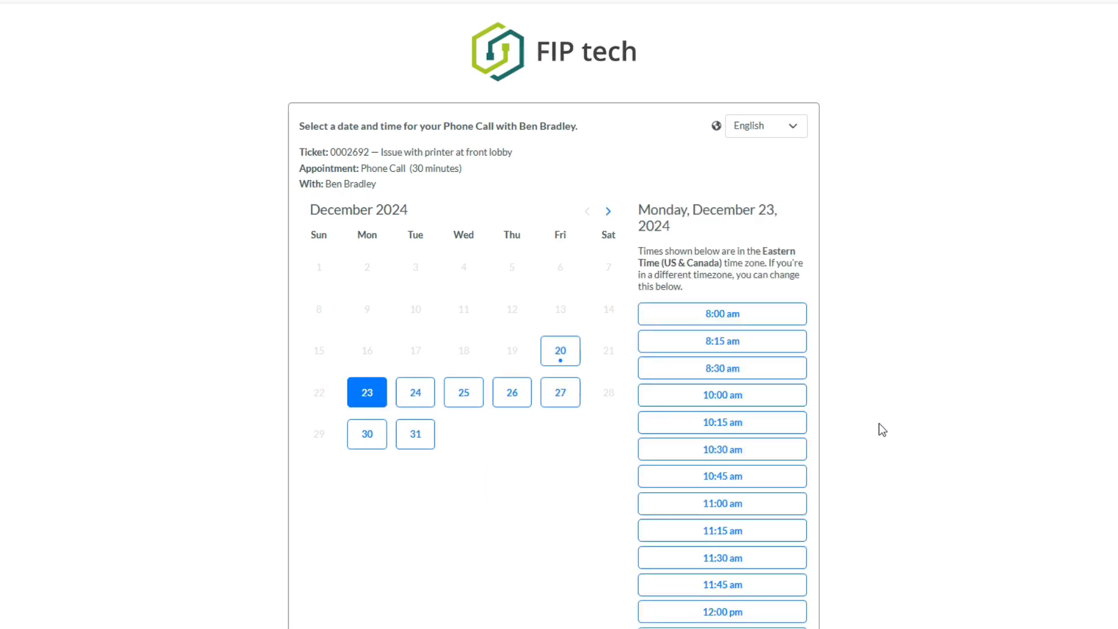
click(774, 509)
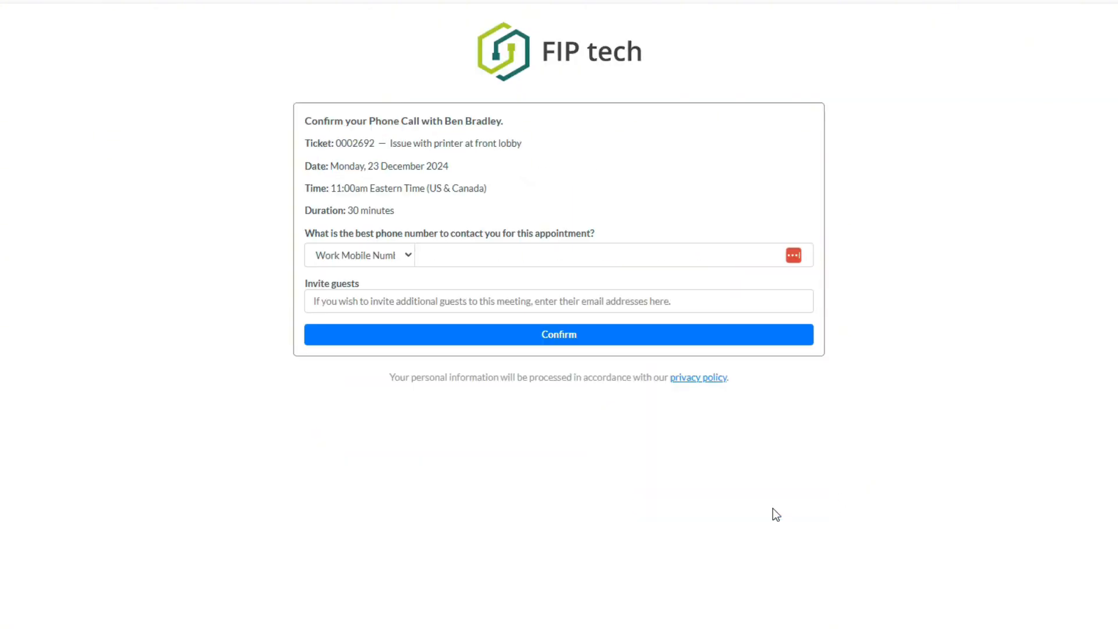
Enter the client's work mobile number as the contact number and confirm the phone call booking.
click(584, 260)
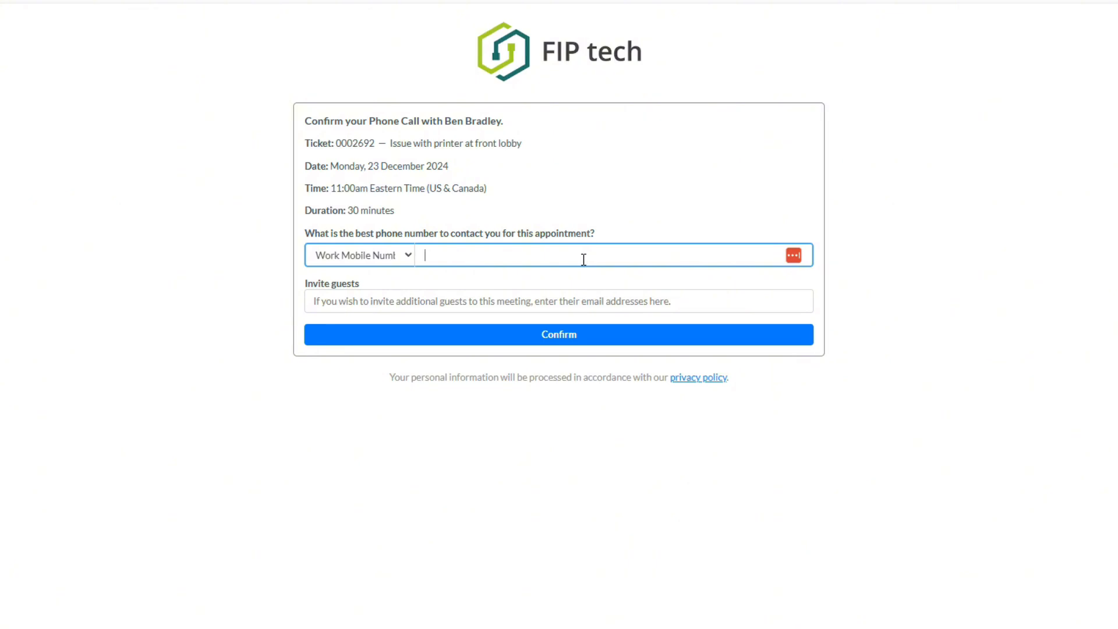
text(8885551234)
click(604, 343)
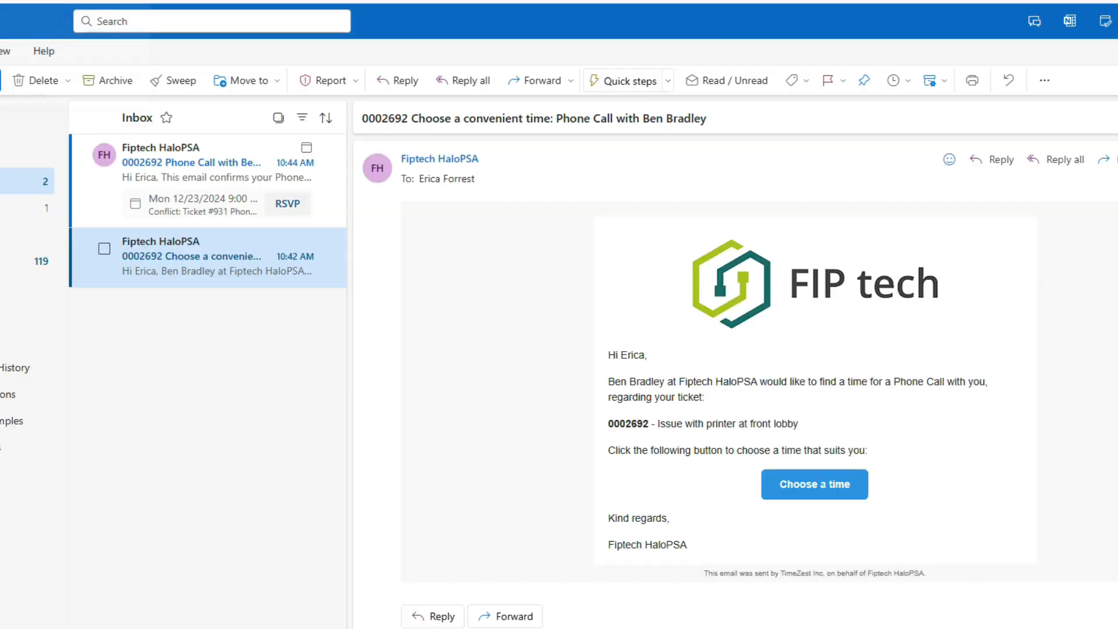
Open the phone call confirmation email in Outlook and review its ticket reference and appointment details.
click(207, 165)
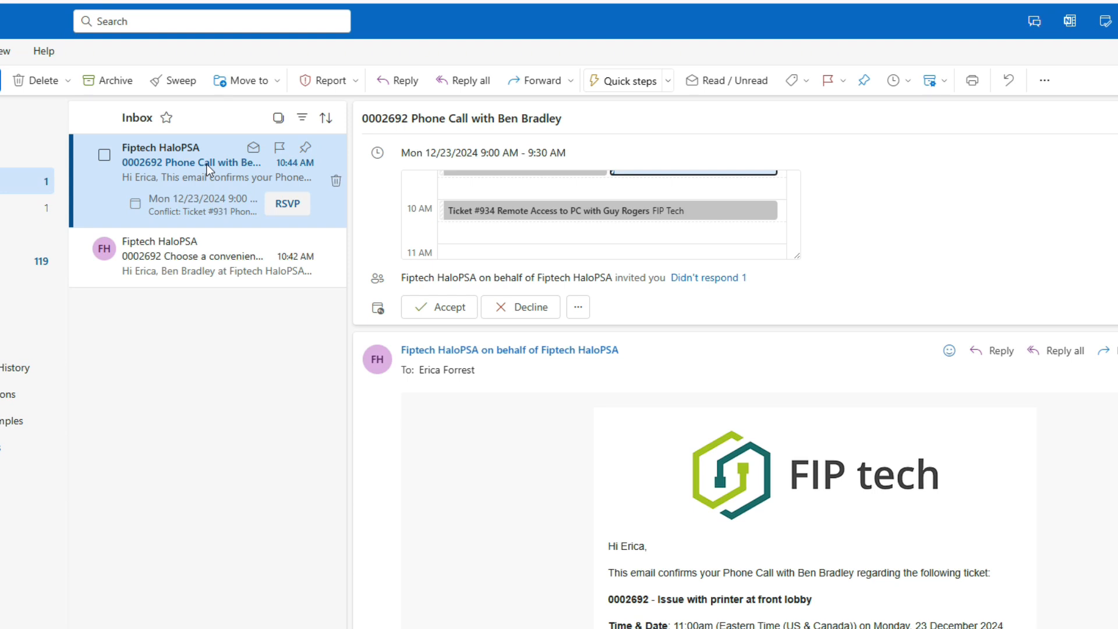
scroll(529, 481, down, 1)
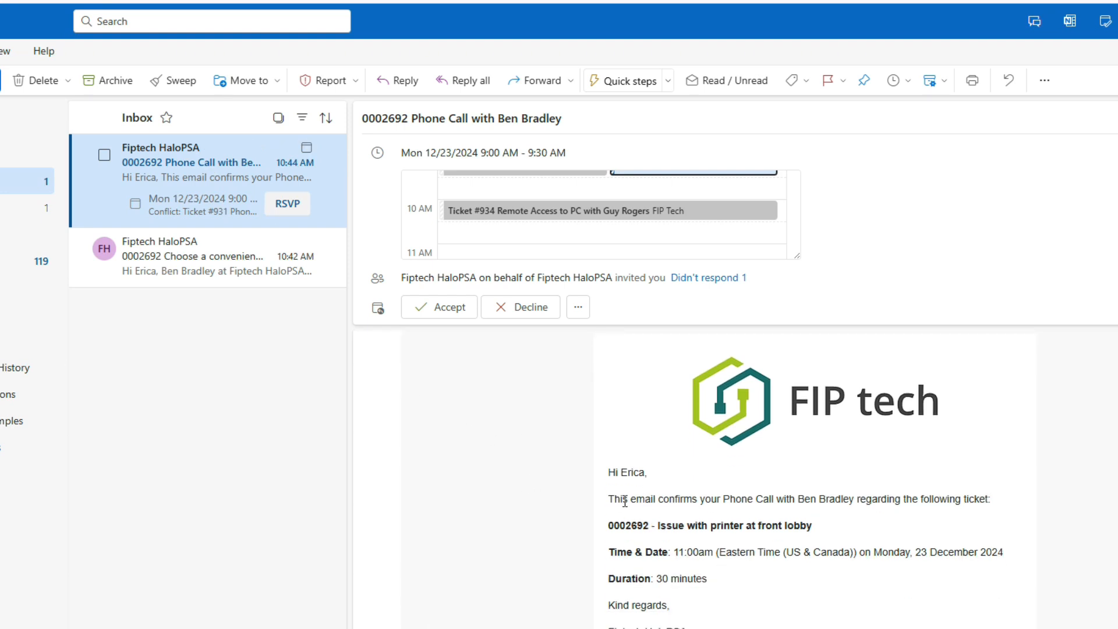
drag(624, 501, 779, 499)
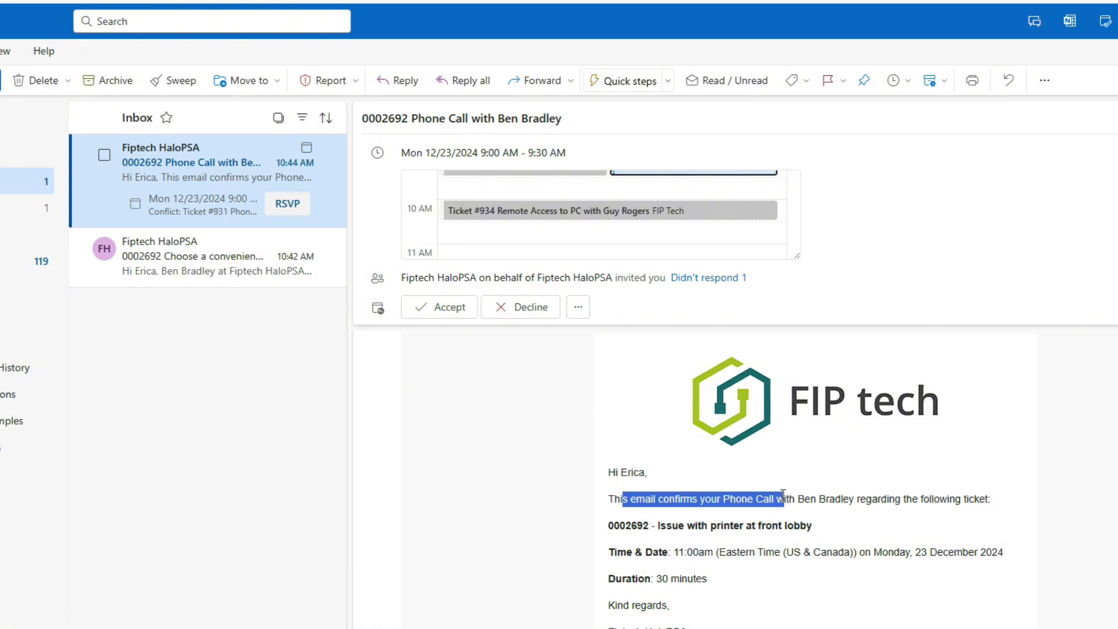
click(501, 543)
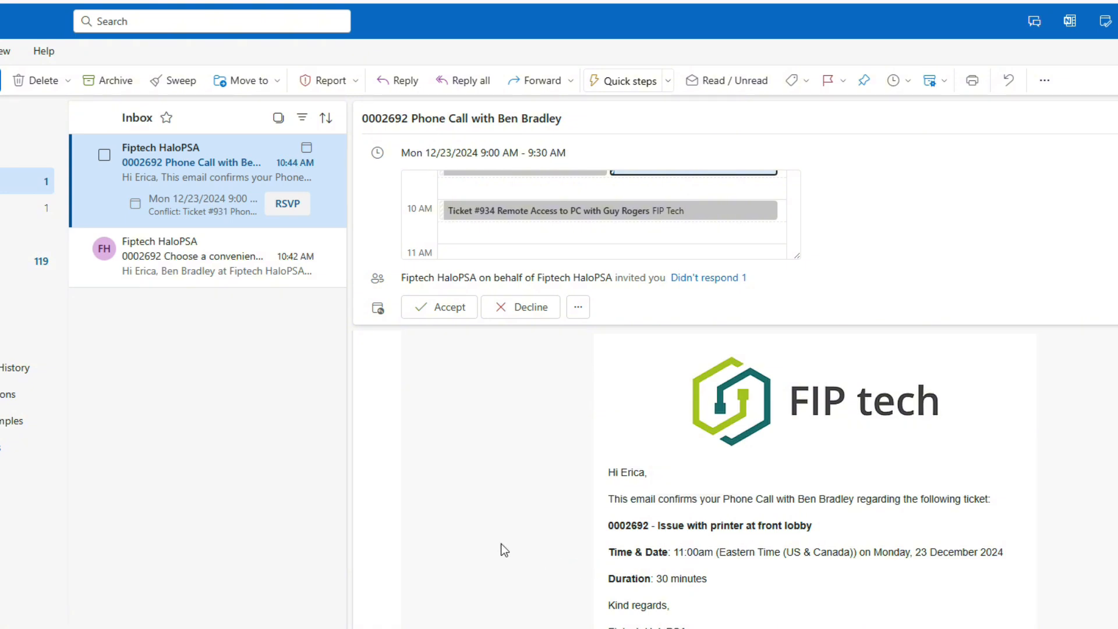
scroll(501, 544, down, 1)
drag(613, 452, 649, 452)
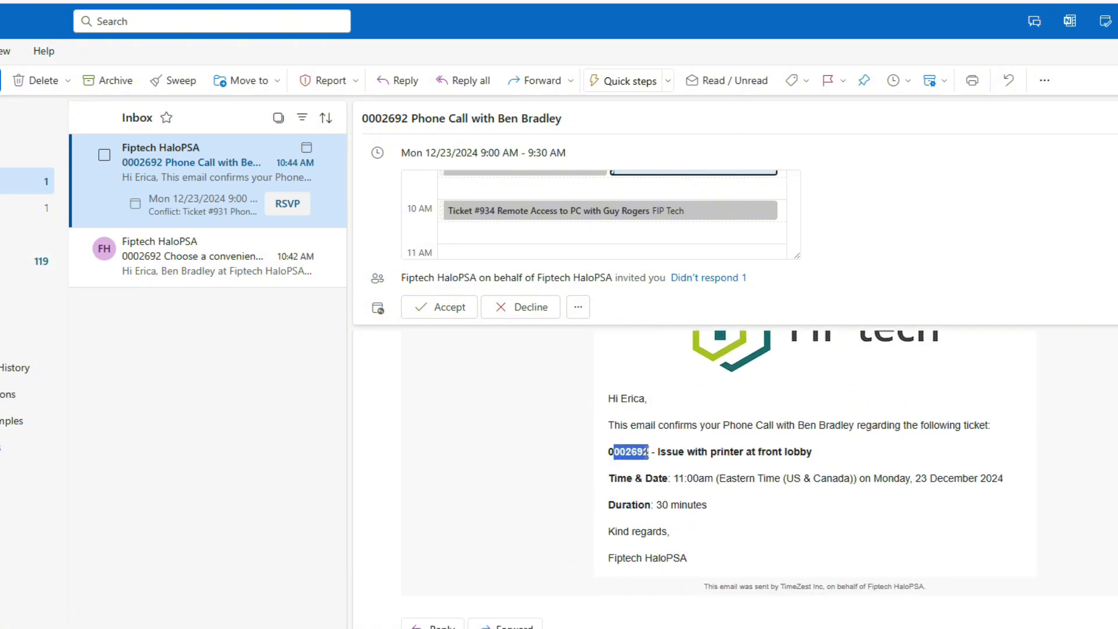
click(541, 475)
Switch back to HaloPSA, check the private note about the client's chosen time, and open the ticket's appointments.
click(88, 605)
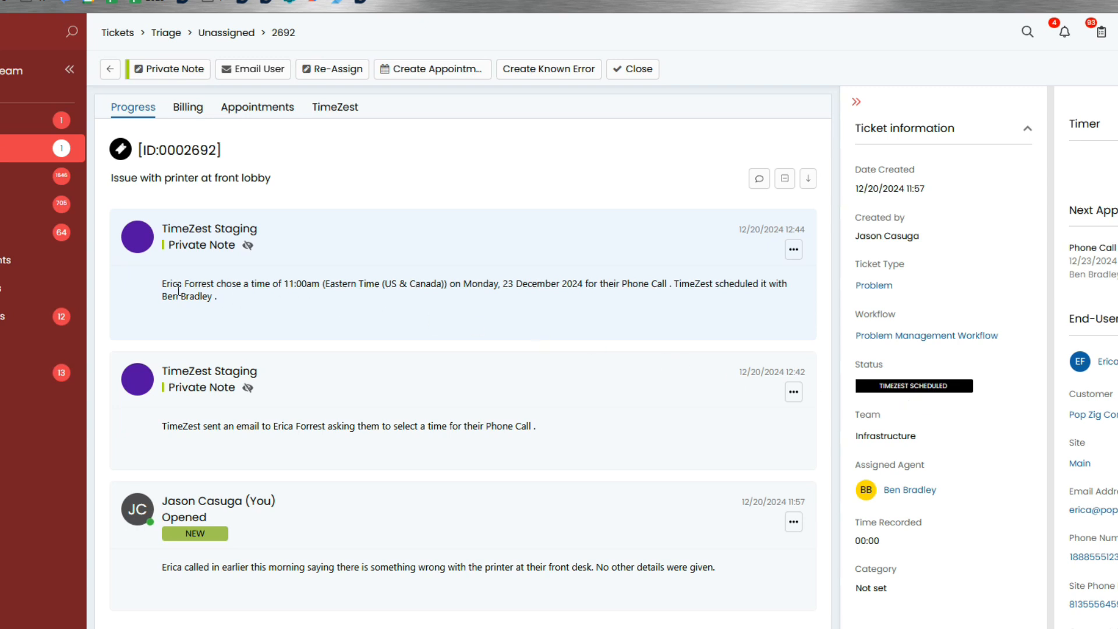
drag(165, 285, 321, 285)
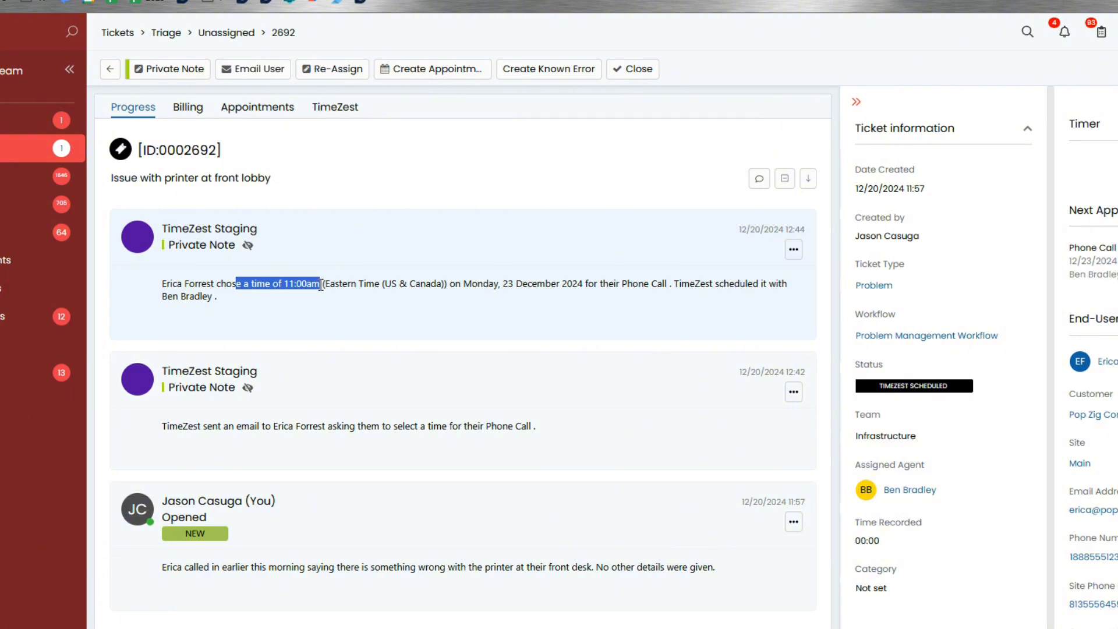
click(272, 111)
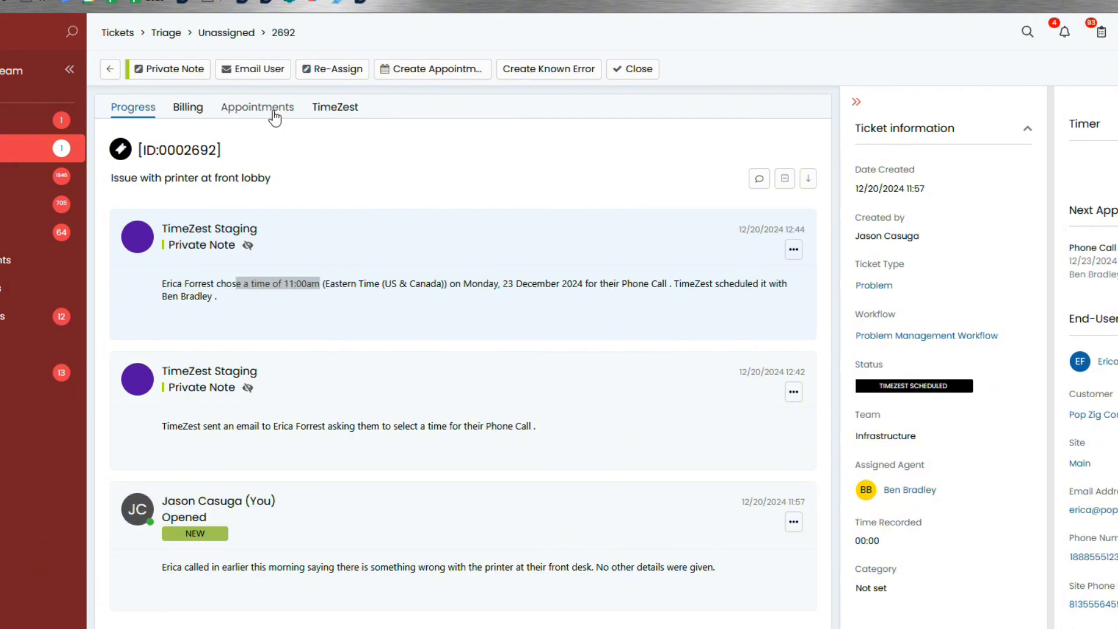